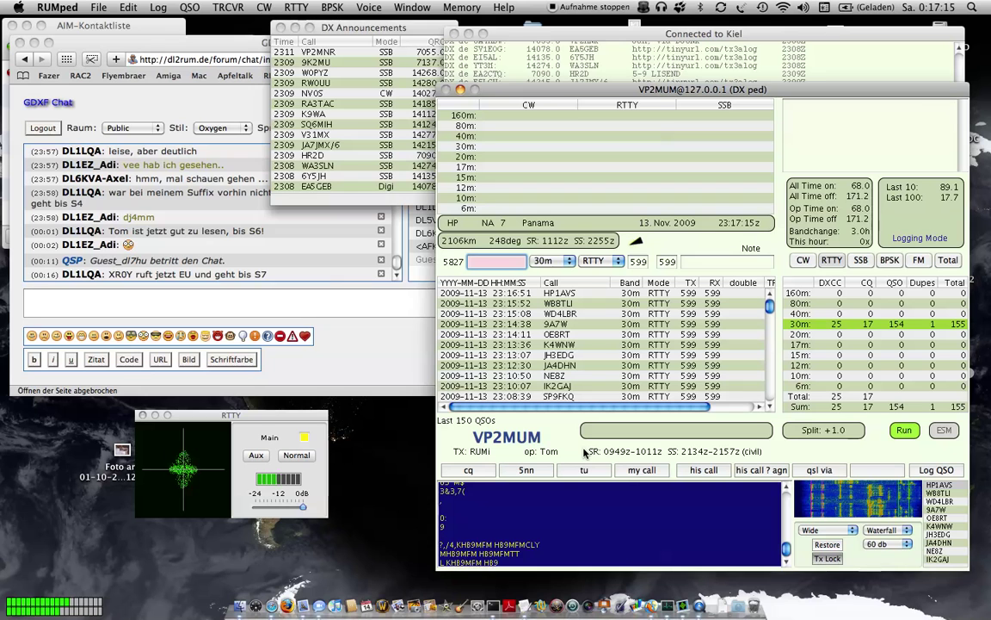
{"action": "type", "text": "HB9MMF"}
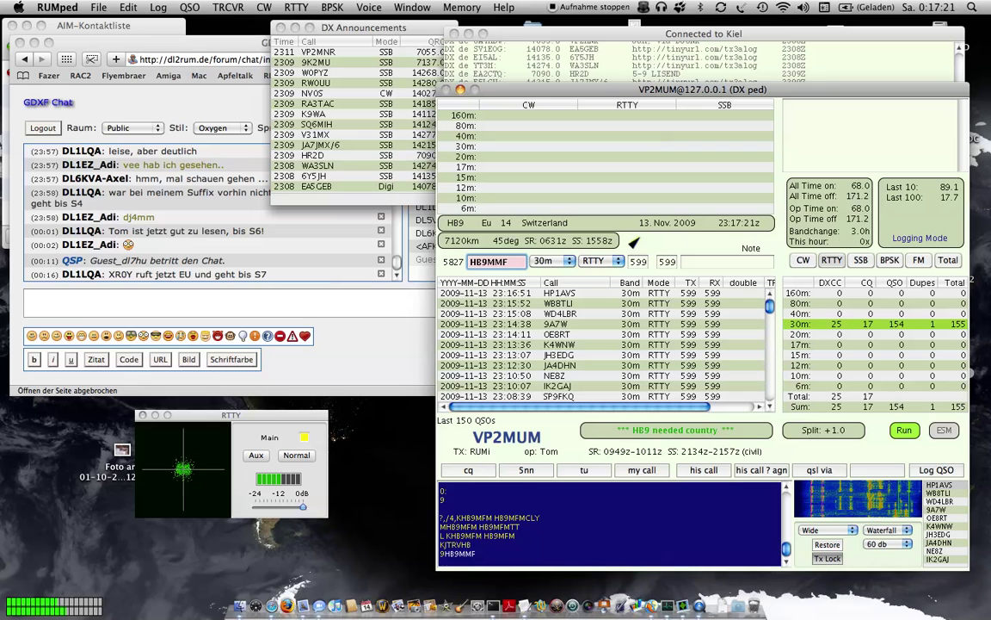
{"action": "key", "text": "BackSpace"}
{"action": "key", "text": "BackSpace"}
{"action": "type", "text": "FM"}
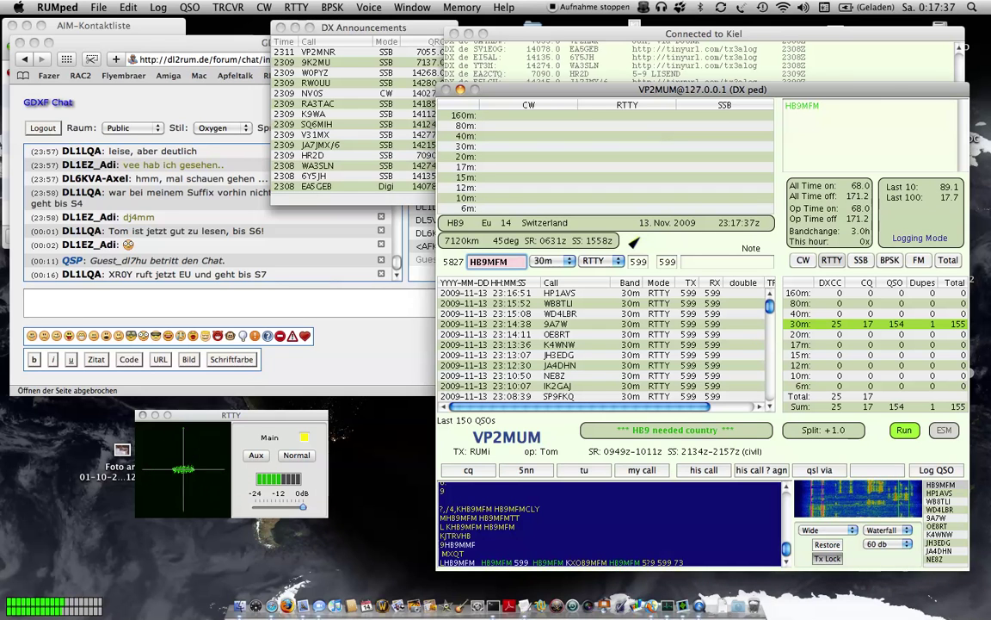
{"action": "key", "text": "Return"}
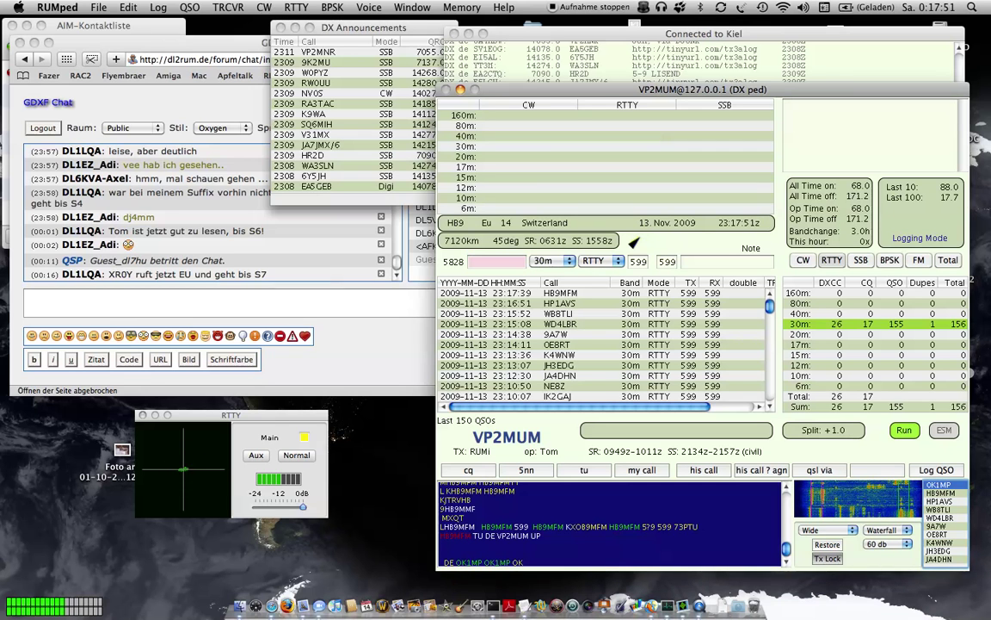
{"action": "type", "text": "OK1MP"}
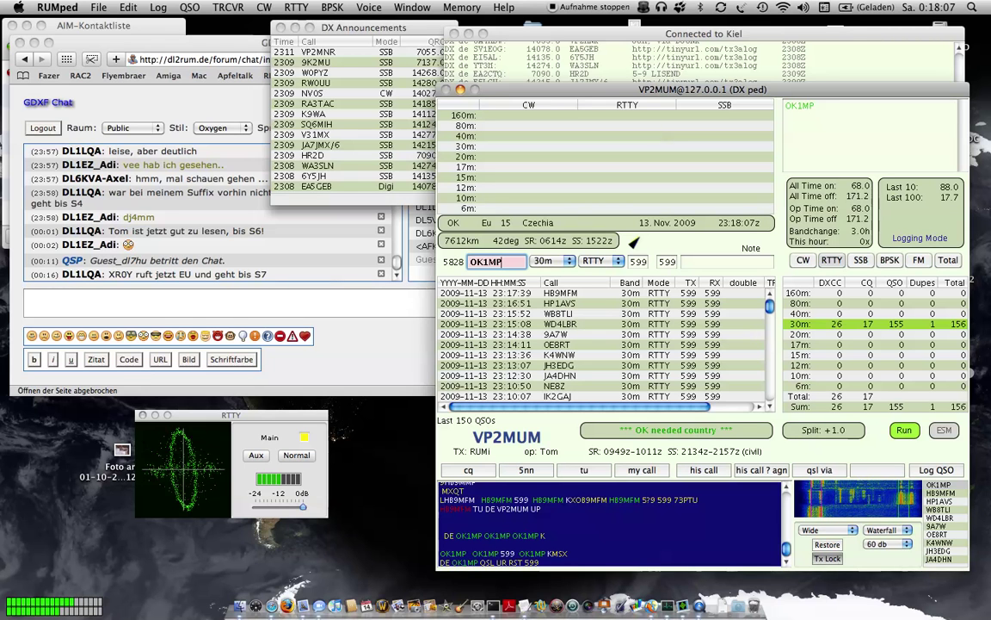
{"action": "key", "text": "Return"}
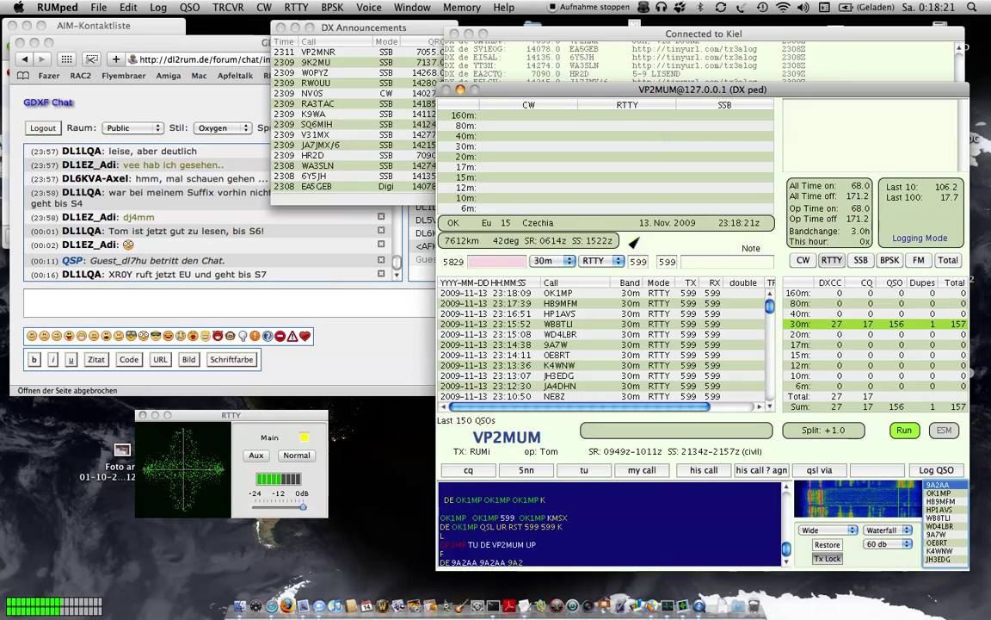
{"action": "type", "text": "9A2AA"}
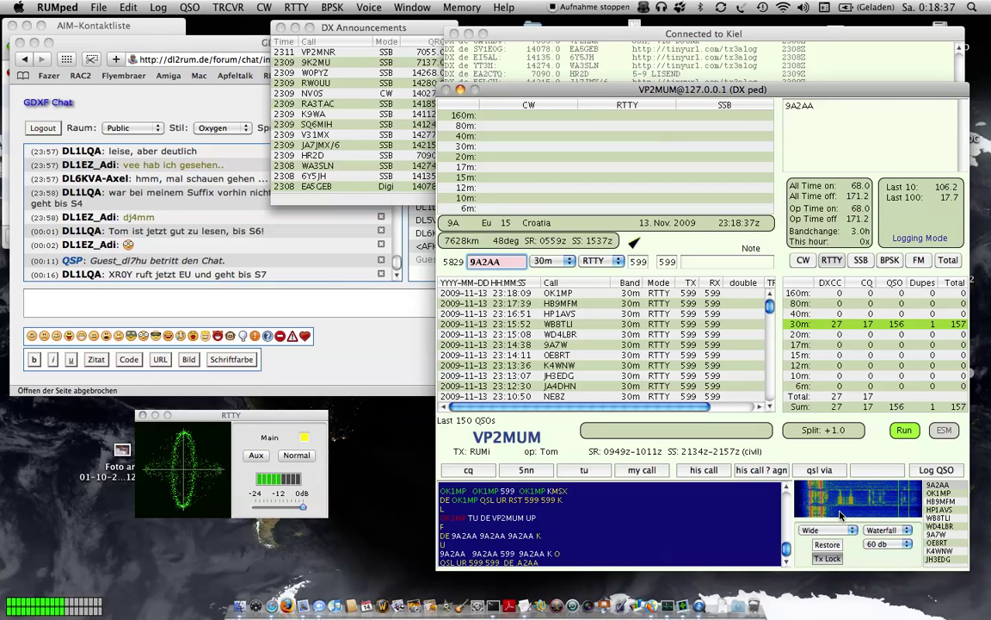
{"action": "key", "text": "Return"}
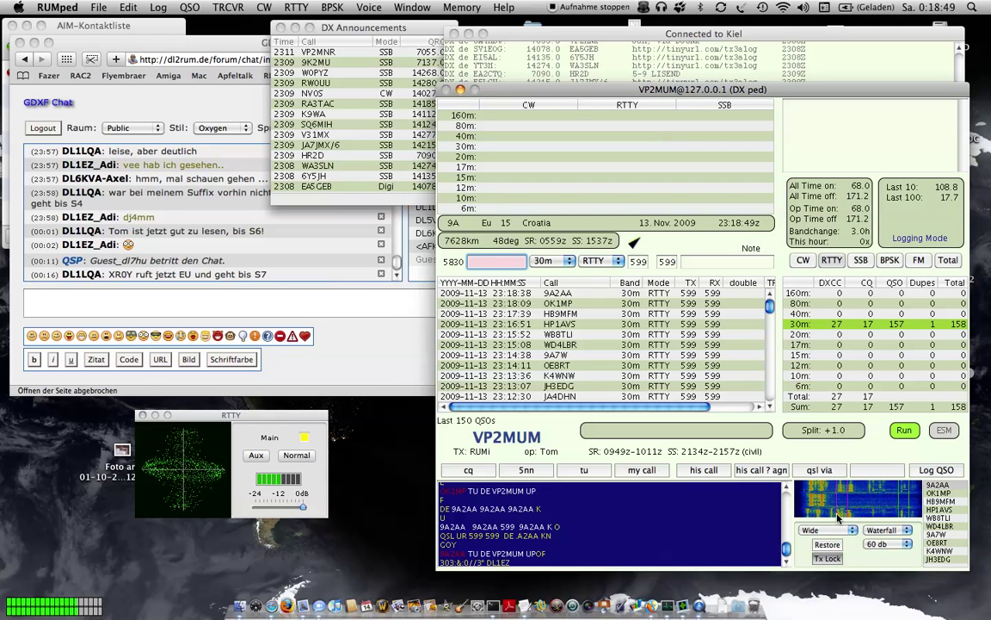
{"action": "left_click", "coordinate": [936, 484]}
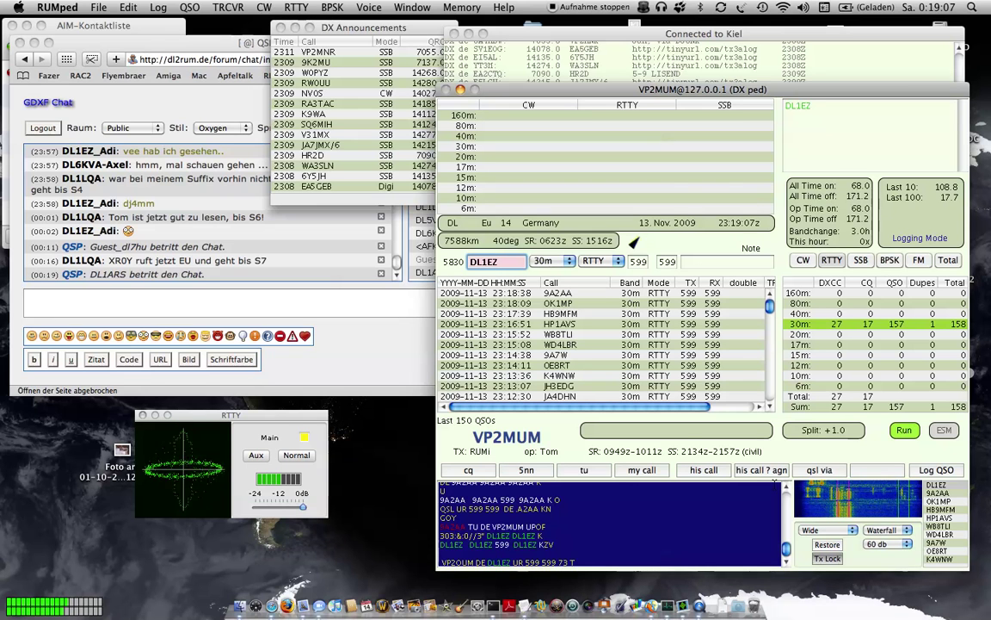
{"action": "key", "text": "Return"}
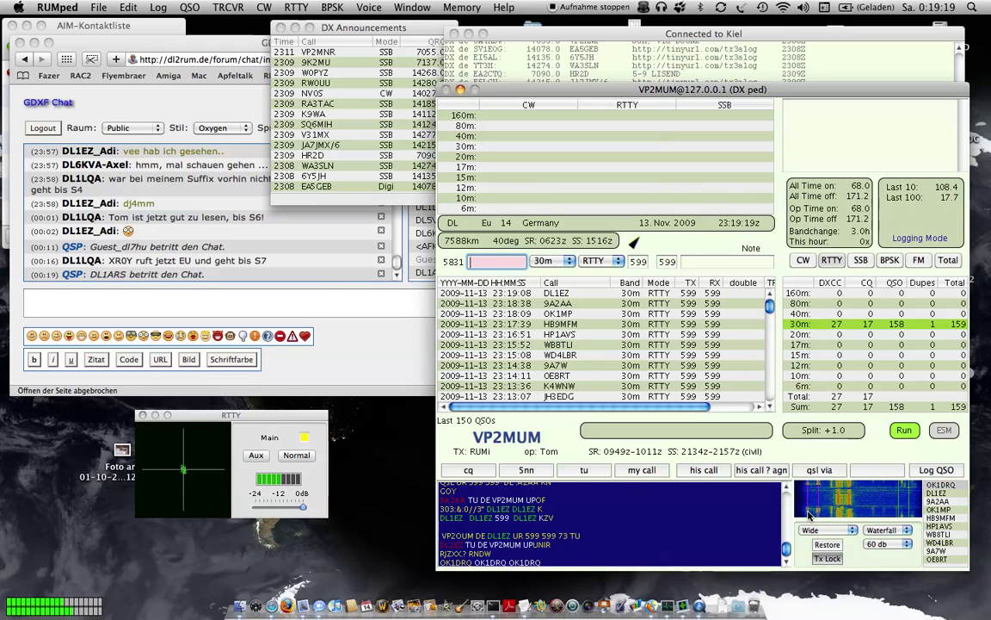
{"action": "left_click", "coordinate": [945, 485]}
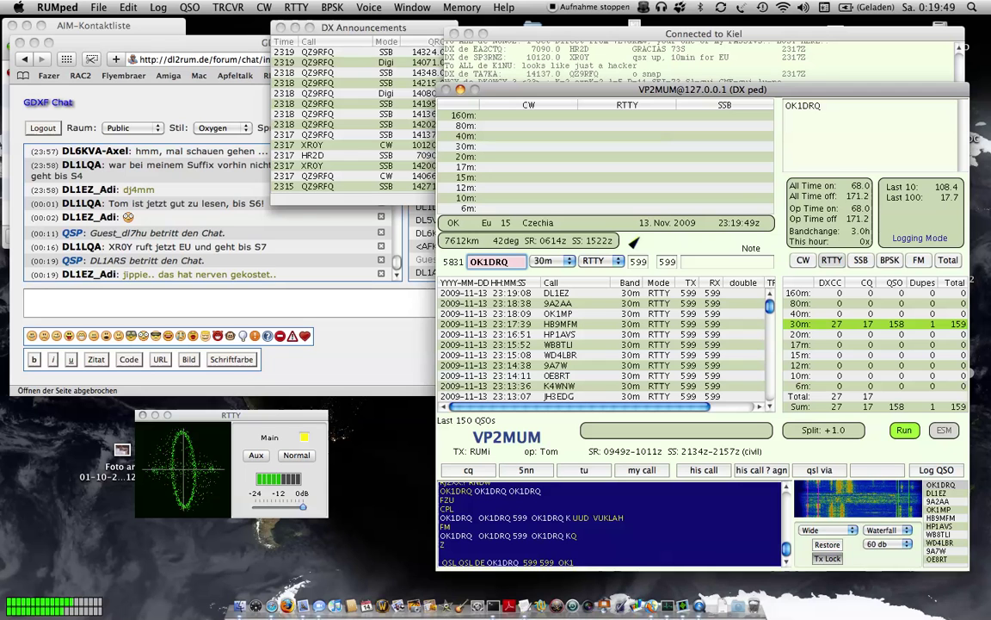
{"action": "key", "text": "Return"}
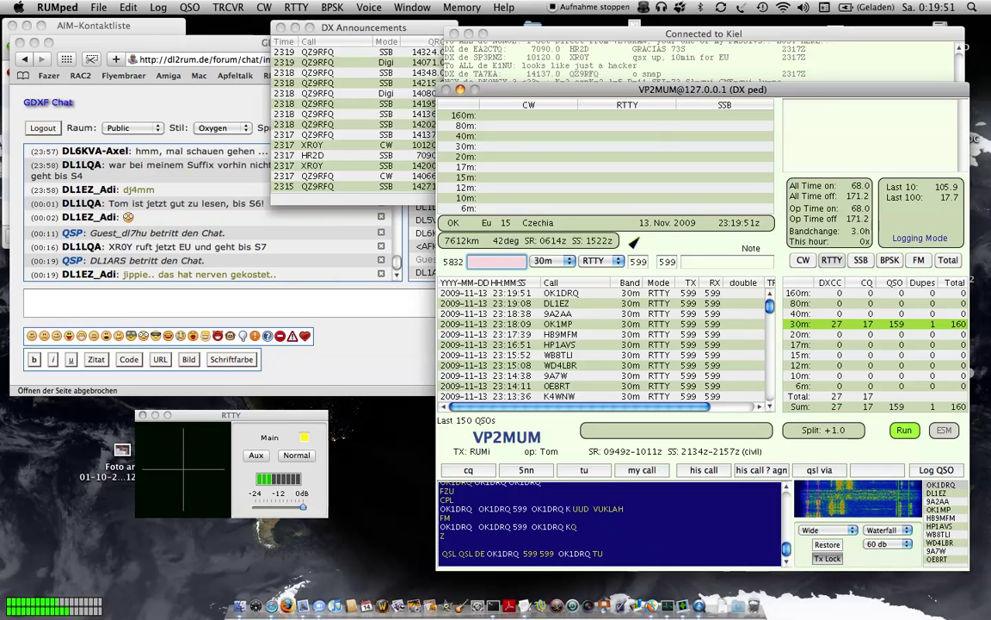
- Switch to the GDXF Chat in Safari and send the message "ich habe einen mitschnitt"
{"action": "left_click", "coordinate": [370, 326]}
{"action": "type", "text": "ich habe einen m"}
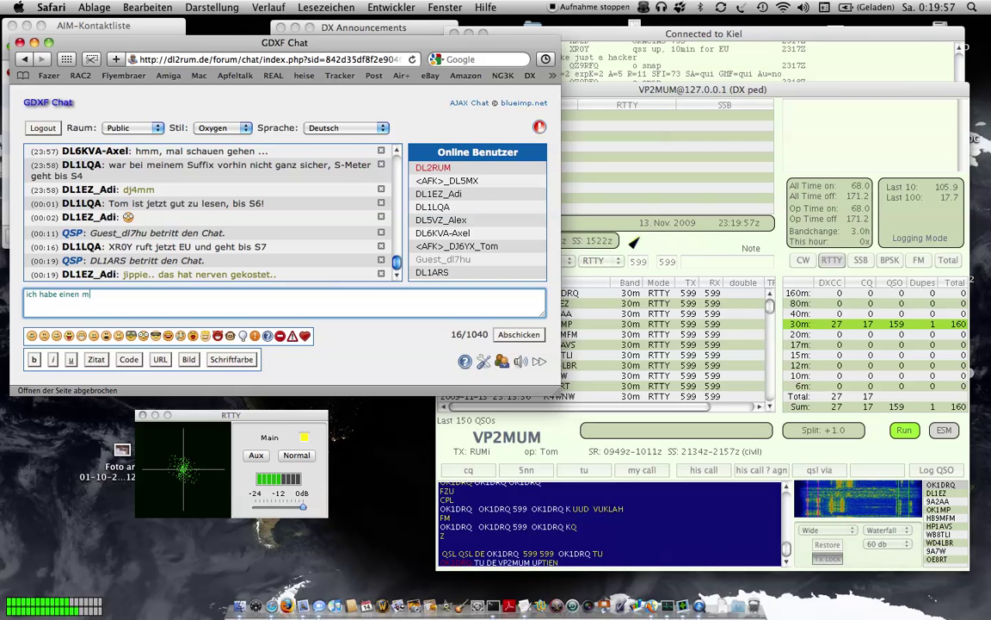
{"action": "type", "text": "itschnitt"}
{"action": "key", "text": "Return"}
- Switch back to RUMped and log a contact with the call DL4FCSBEIM and the note "ez"
{"action": "left_click", "coordinate": [607, 487]}
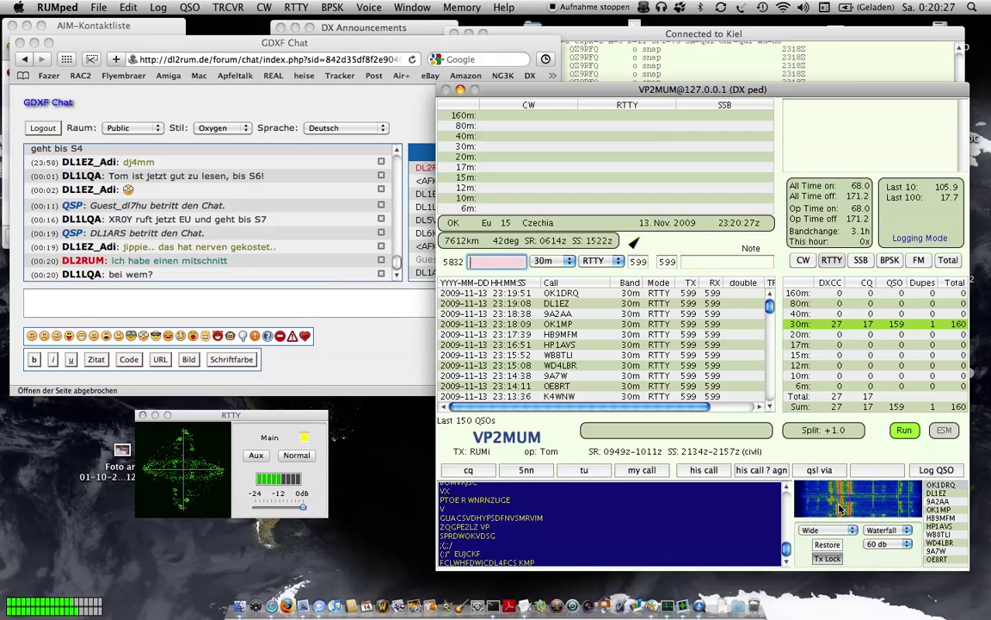
{"action": "type", "text": "4FC"}
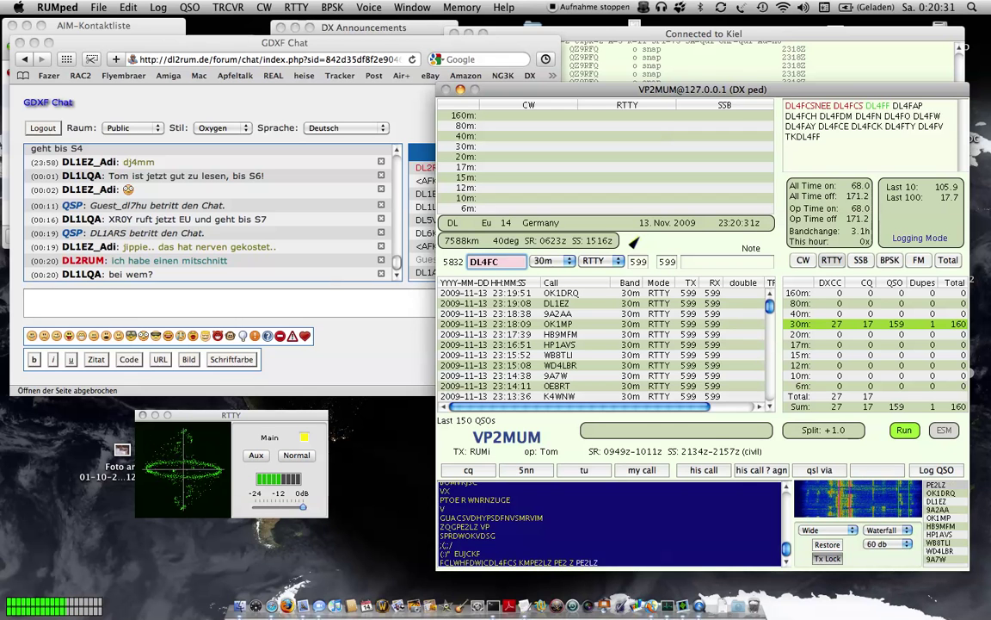
{"action": "type", "text": "S"}
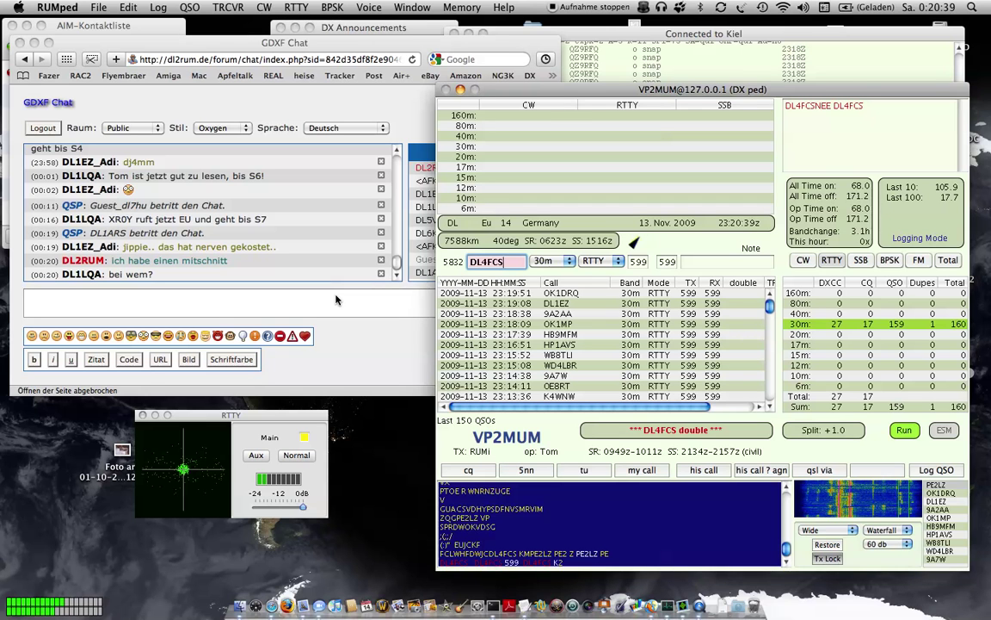
{"action": "type", "text": "BEIM"}
{"action": "key", "text": "Tab"}
{"action": "type", "text": "e"}
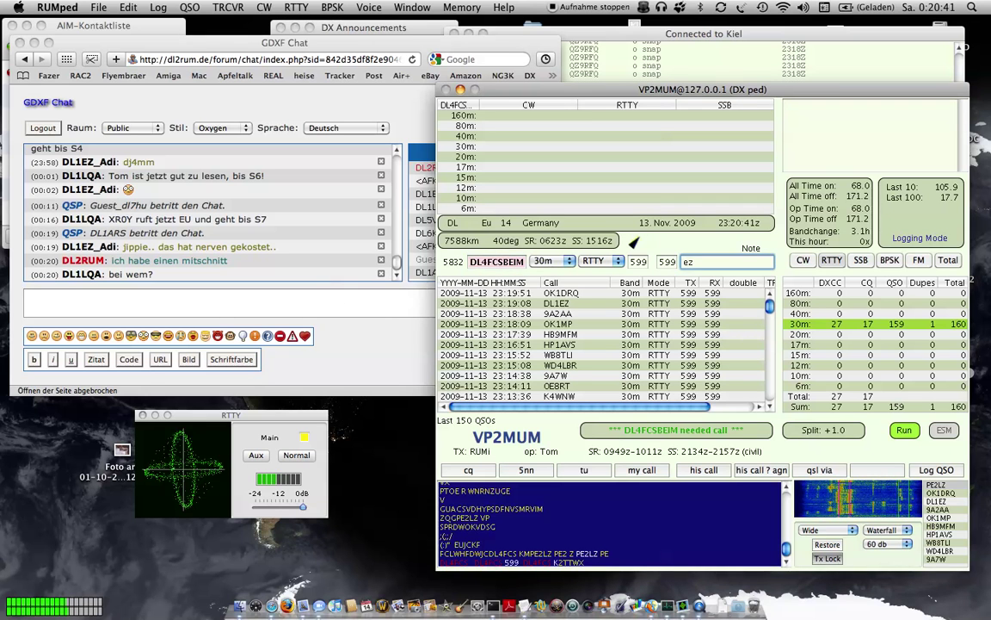
{"action": "key", "text": "Return"}
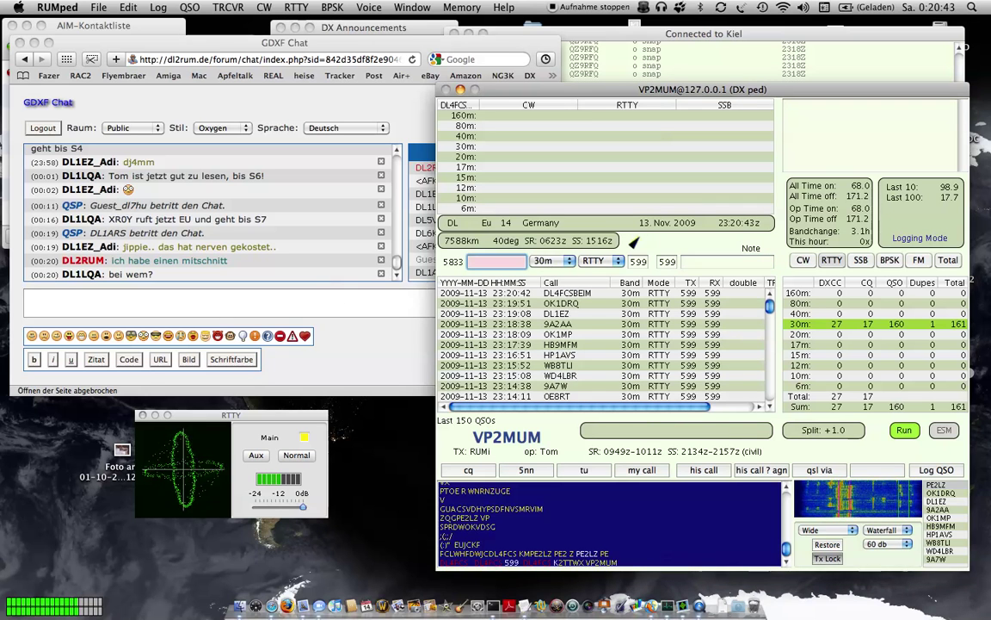
{"action": "left_click", "coordinate": [544, 303]}
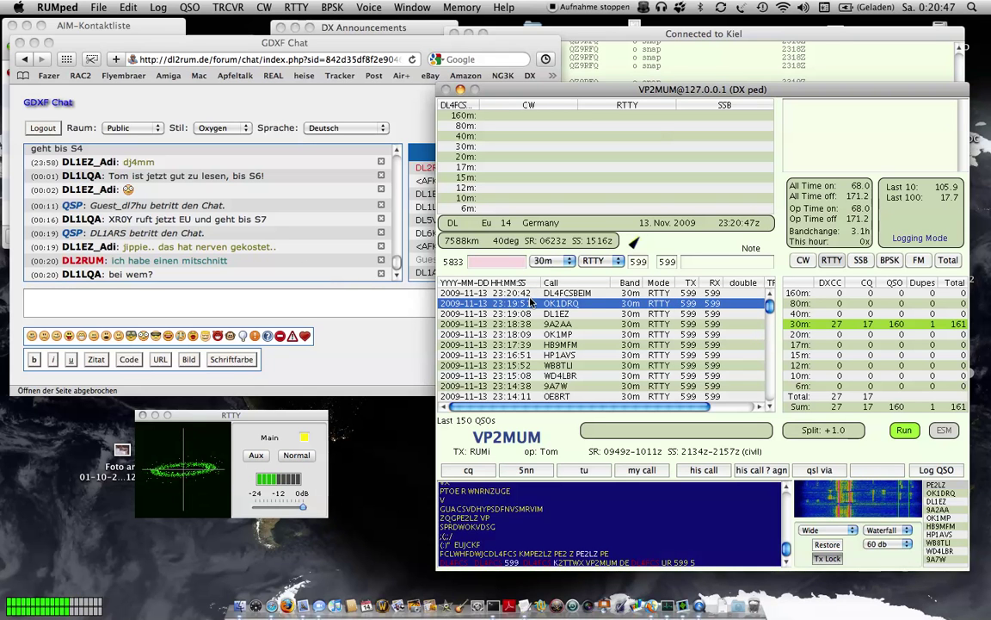
{"action": "left_click", "coordinate": [520, 294]}
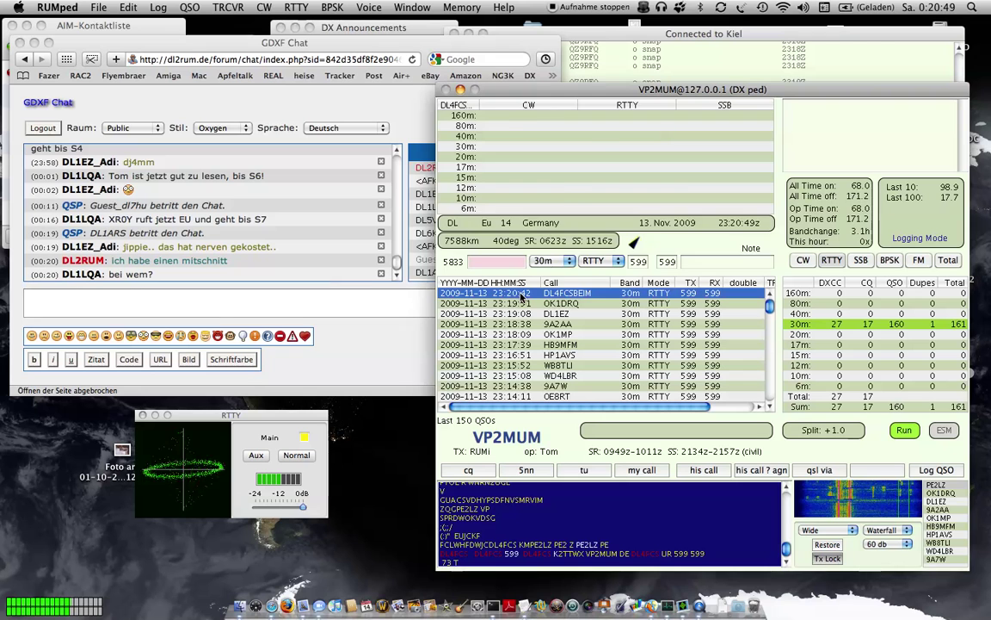
{"action": "double_click", "coordinate": [521, 293]}
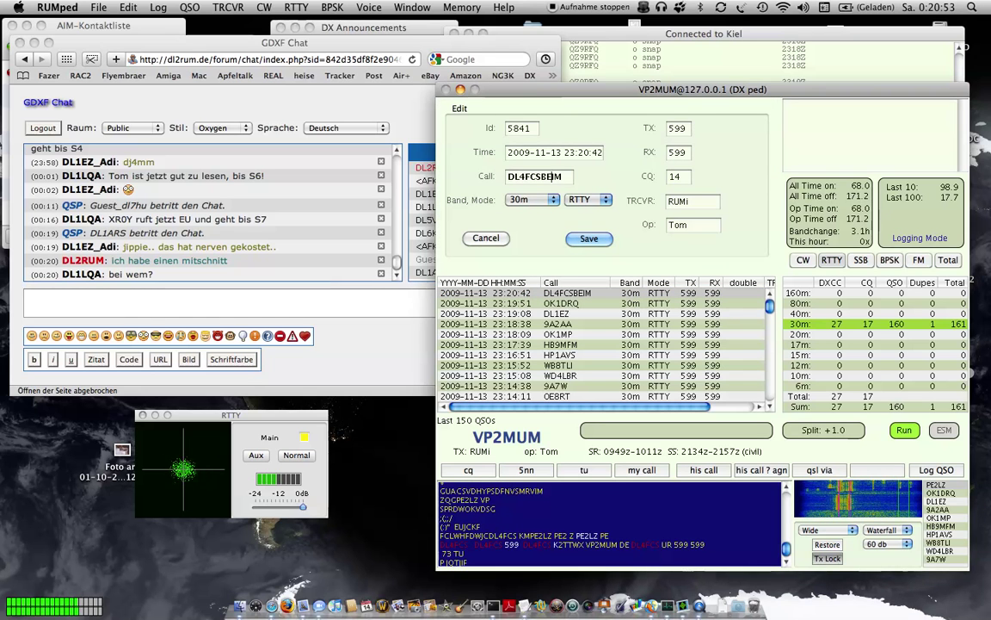
{"action": "left_click", "coordinate": [545, 176]}
{"action": "key", "text": "BackSpace"}
{"action": "key", "text": "Delete"}
{"action": "key", "text": "Delete"}
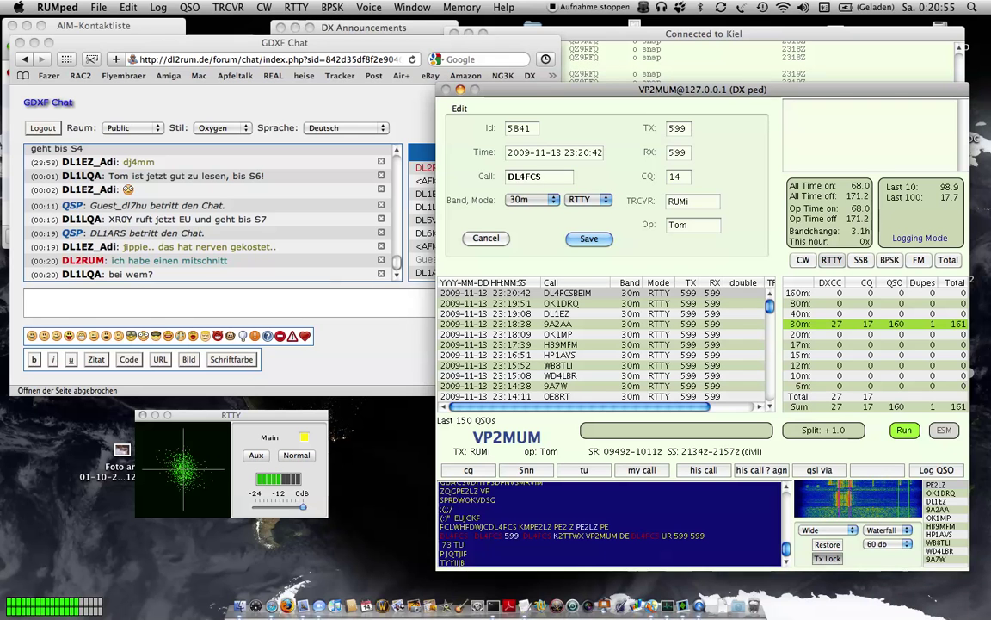
{"action": "key", "text": "Return"}
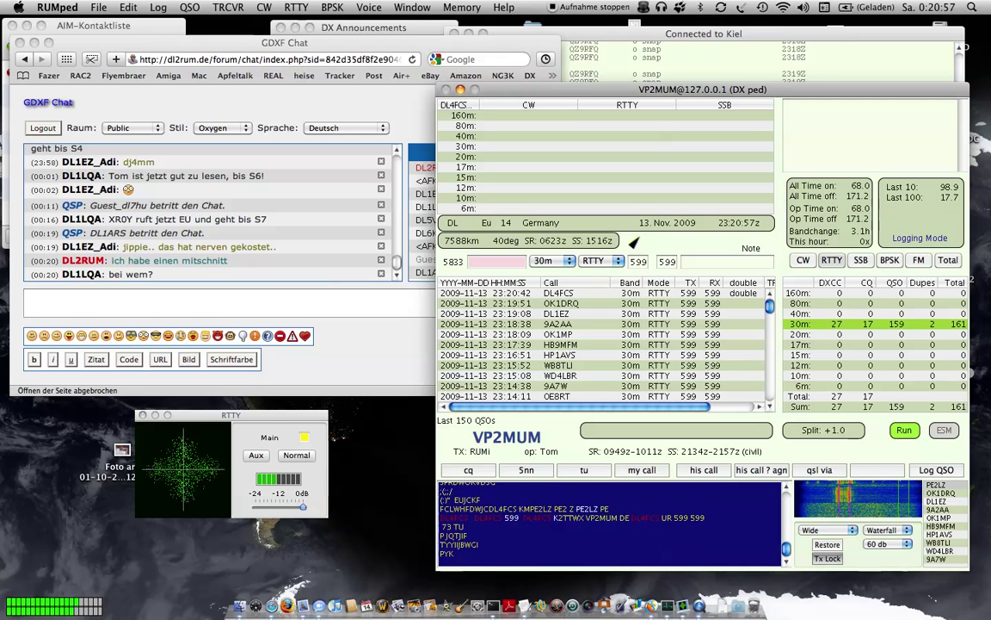
{"action": "left_click", "coordinate": [480, 263]}
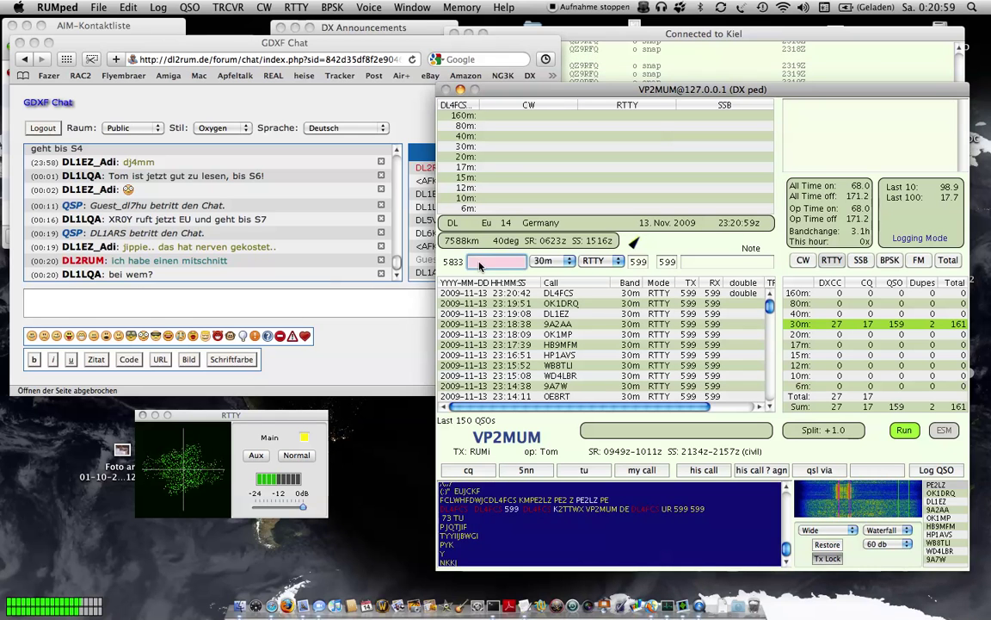
- Switch to the GDXF Chat in Safari and answer with the message "beim EZ"
{"action": "left_click", "coordinate": [262, 298]}
{"action": "type", "text": "beim EZ"}
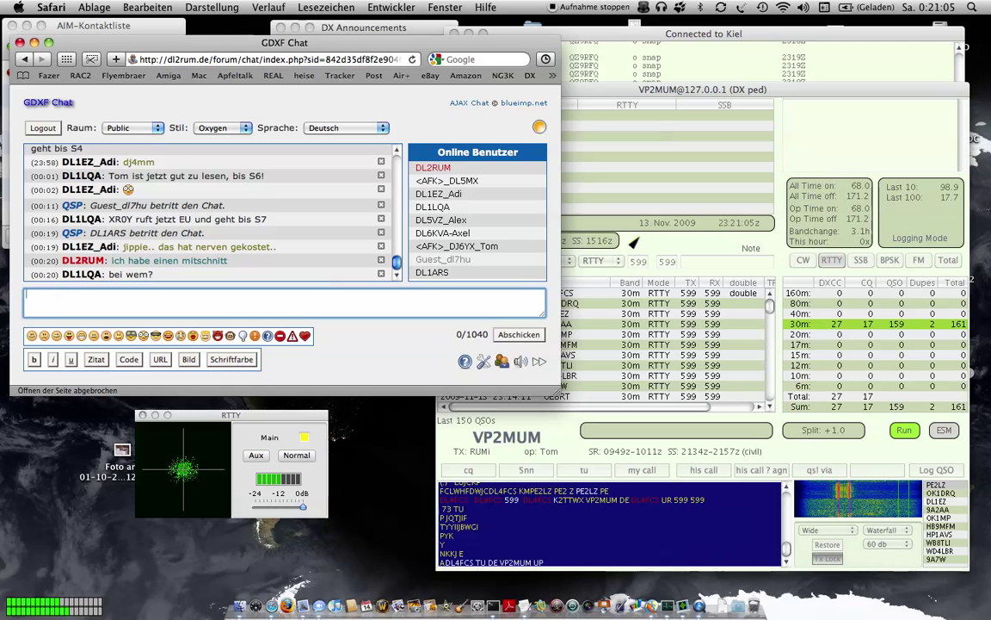
{"action": "key", "text": "Return"}
- Switch back to RUMped and log 30m RTTY contacts with S56EPX and OK1GK
{"action": "left_click", "coordinate": [632, 385]}
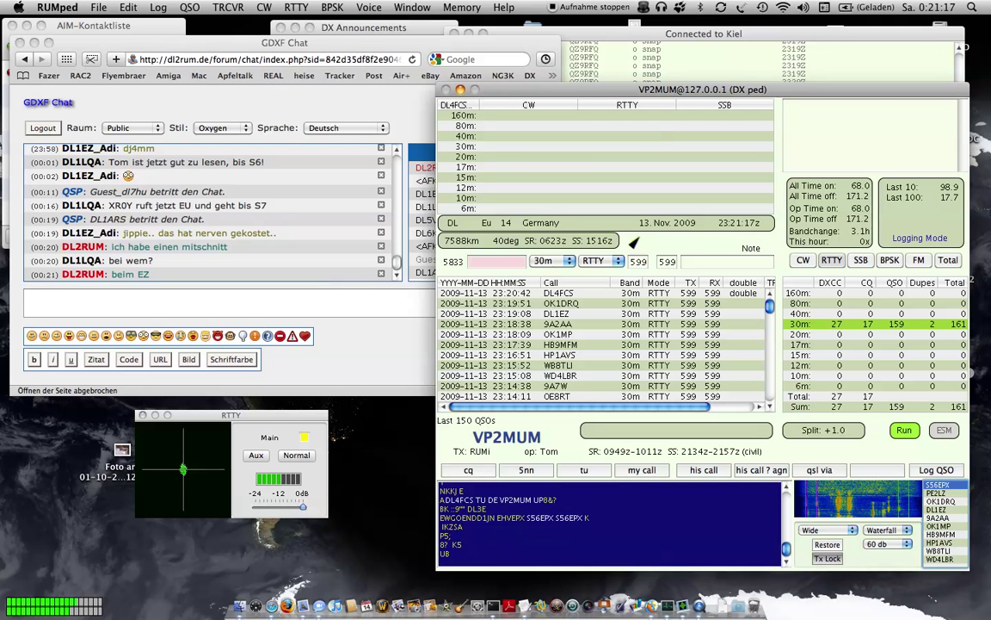
{"action": "type", "text": "S56EPX"}
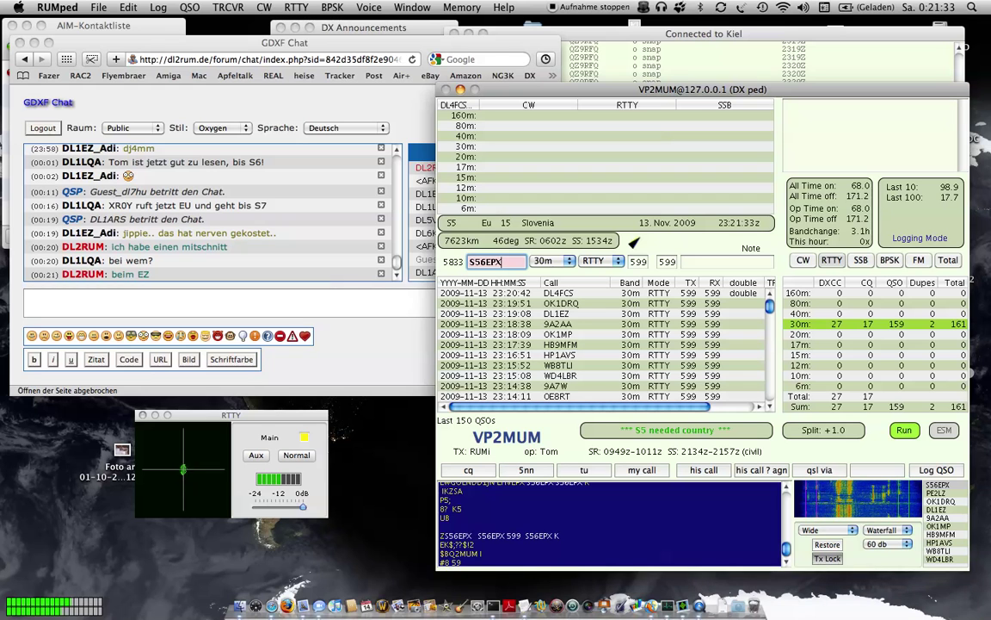
{"action": "key", "text": "Return"}
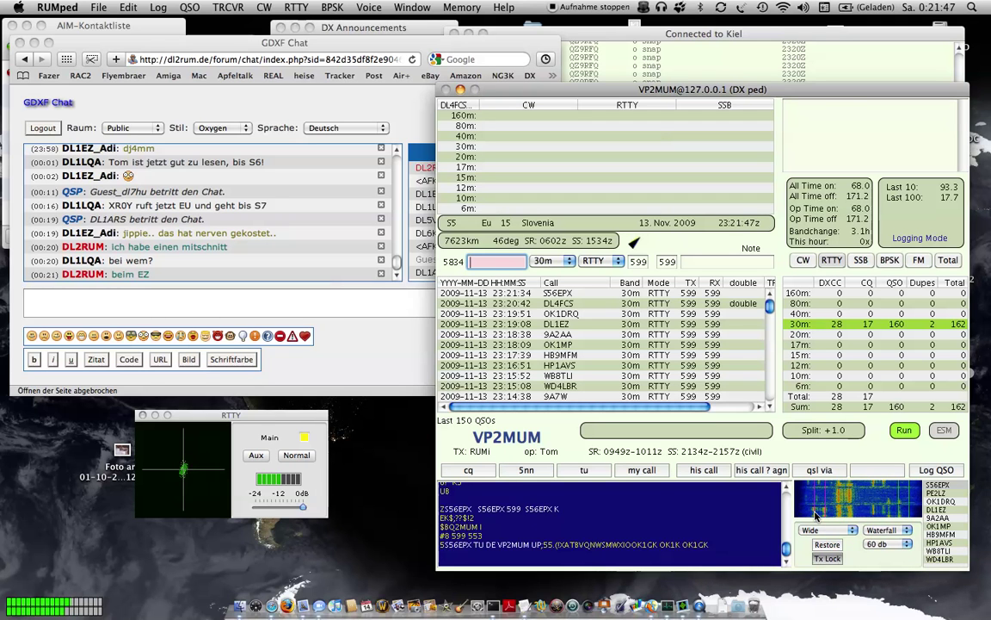
{"action": "type", "text": "OK1GK"}
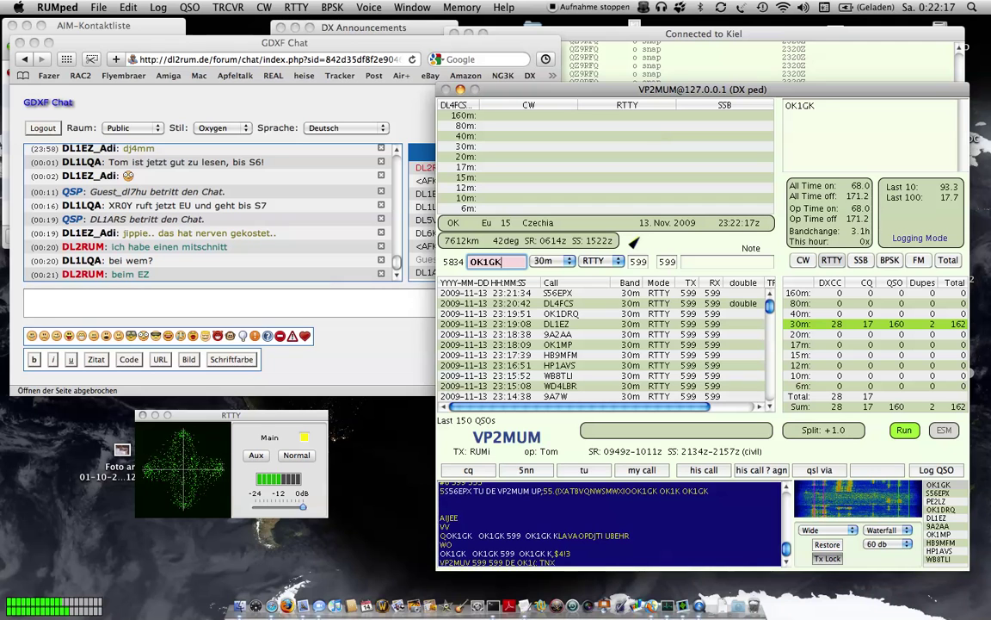
{"action": "key", "text": "Return"}
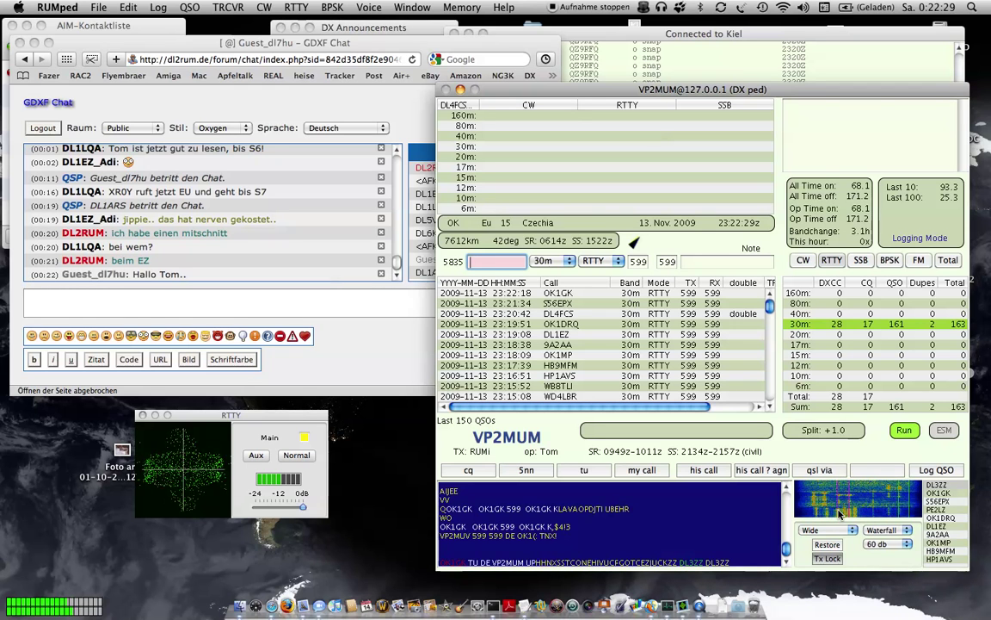
- Take DL3ZZ from the received calls as the next contact and send the guest a short greeting in the GDXF Chat
{"action": "left_click", "coordinate": [938, 486]}
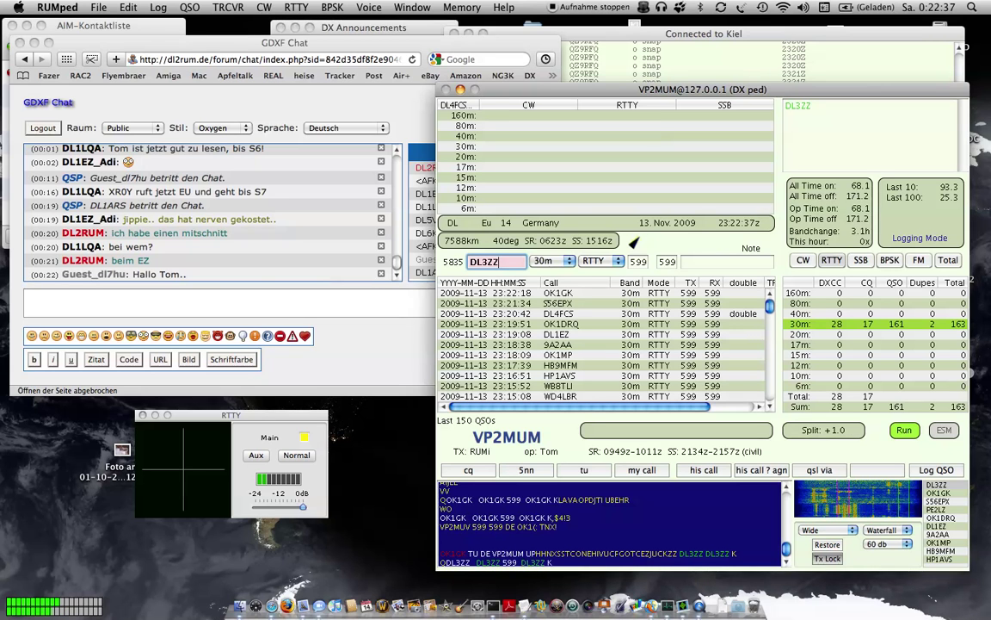
{"action": "left_click", "coordinate": [395, 298]}
{"action": "type", "text": "hi ww"}
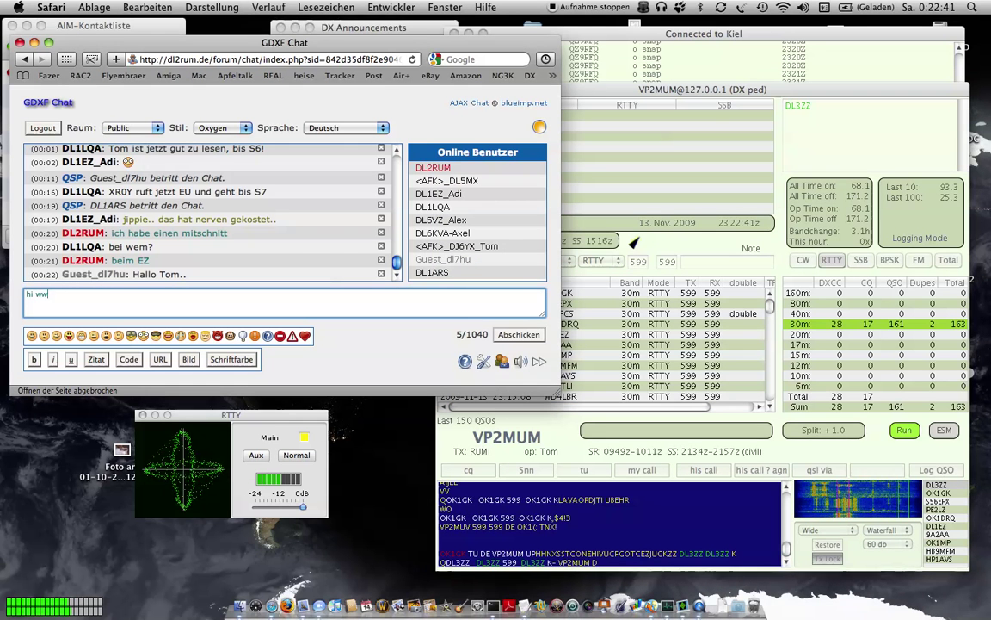
{"action": "type", "text": "olf"}
{"action": "key", "text": "Return"}
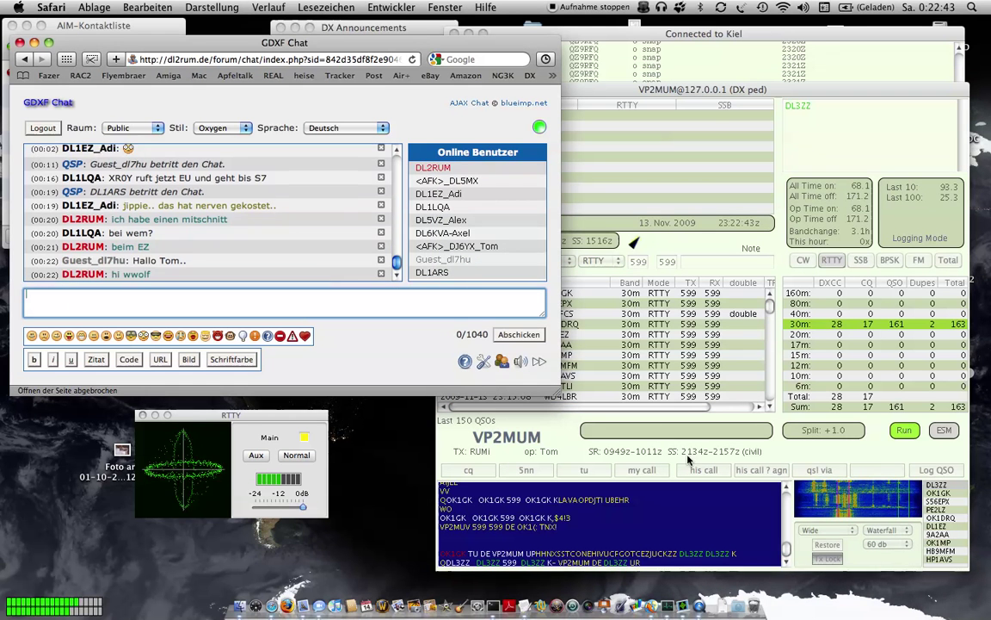
{"action": "left_click", "coordinate": [679, 500]}
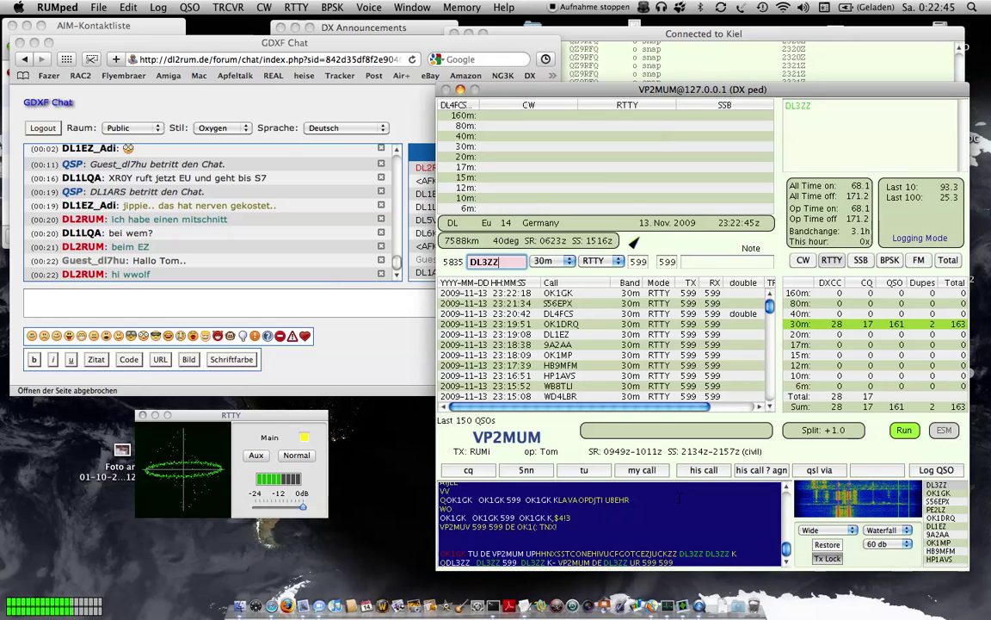
{"action": "key", "text": "Return"}
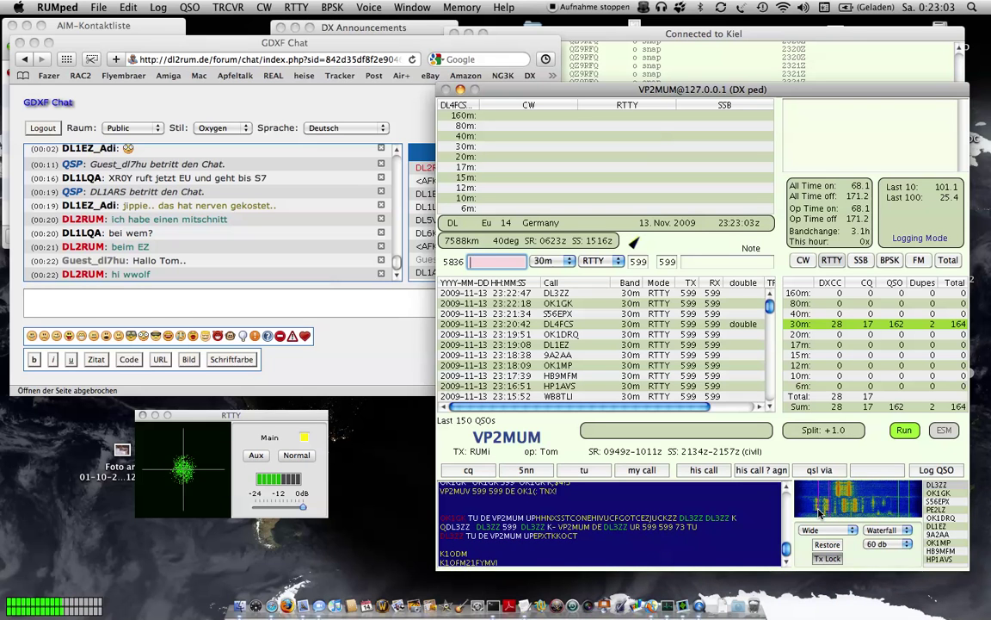
{"action": "type", "text": "K1ODM"}
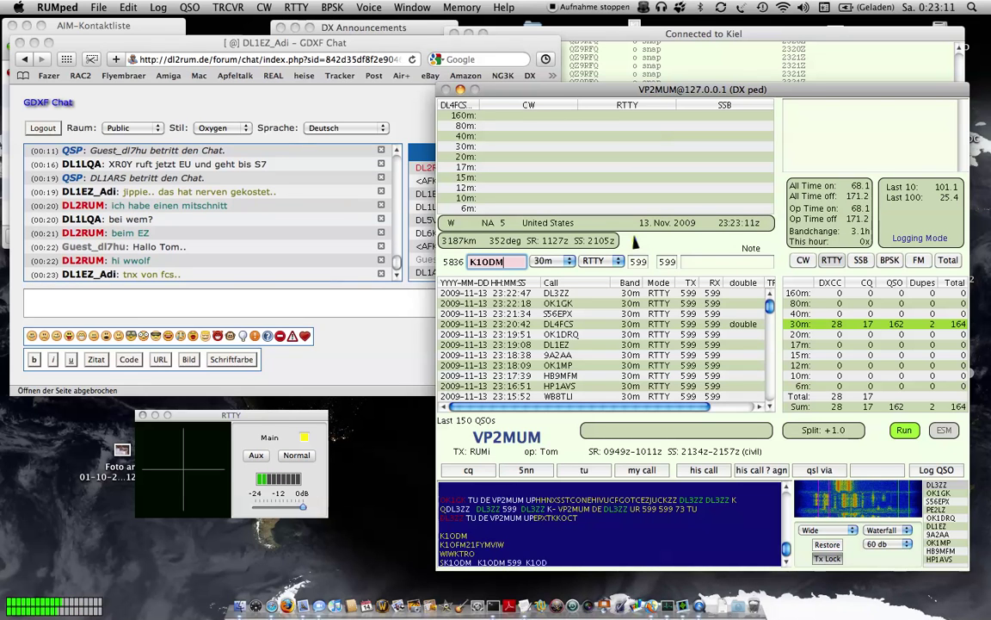
{"action": "key", "text": "Return"}
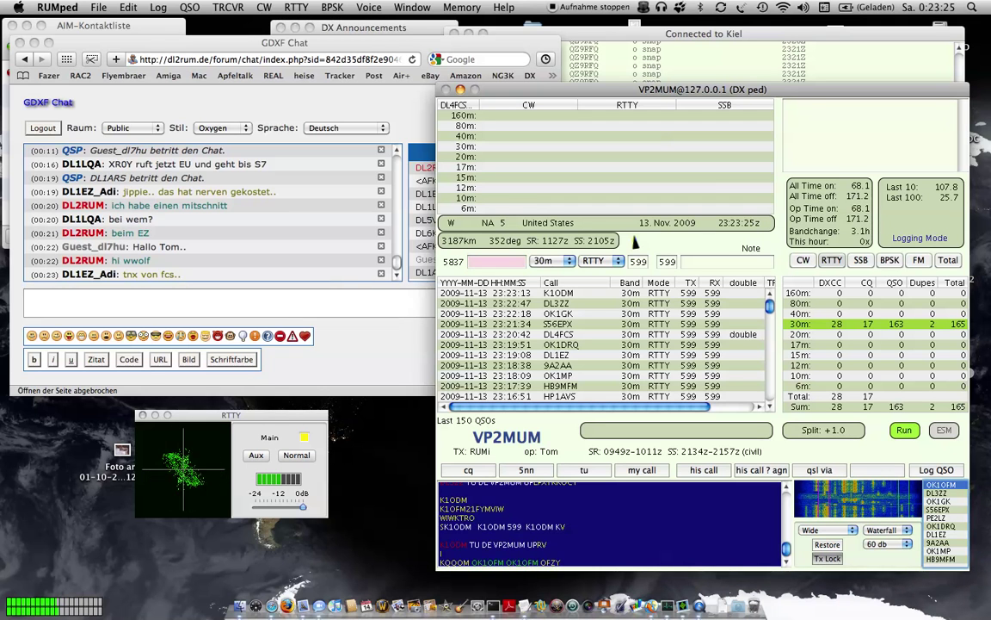
- Work OK1OFM and K5WQG from the received calls and log both 30m RTTY contacts
{"action": "key", "text": "Return"}
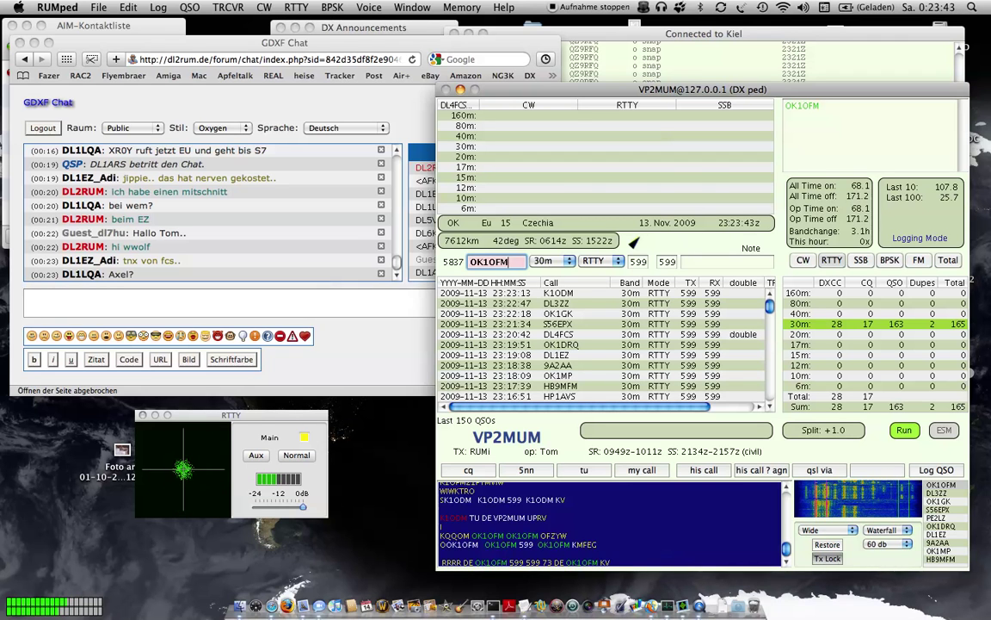
{"action": "key", "text": "Return"}
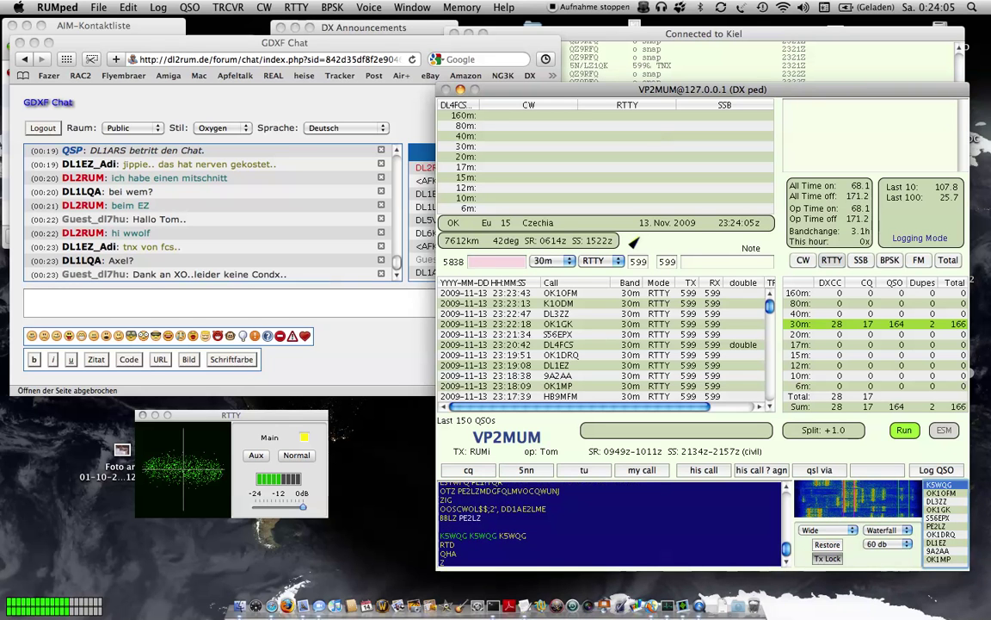
{"action": "left_click", "coordinate": [938, 484]}
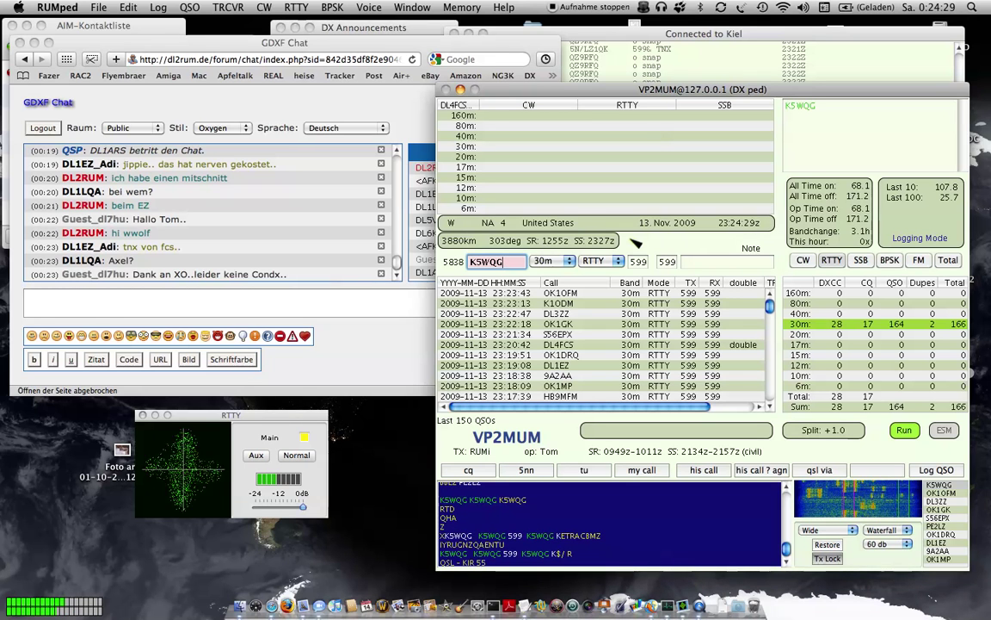
{"action": "key", "text": "Return"}
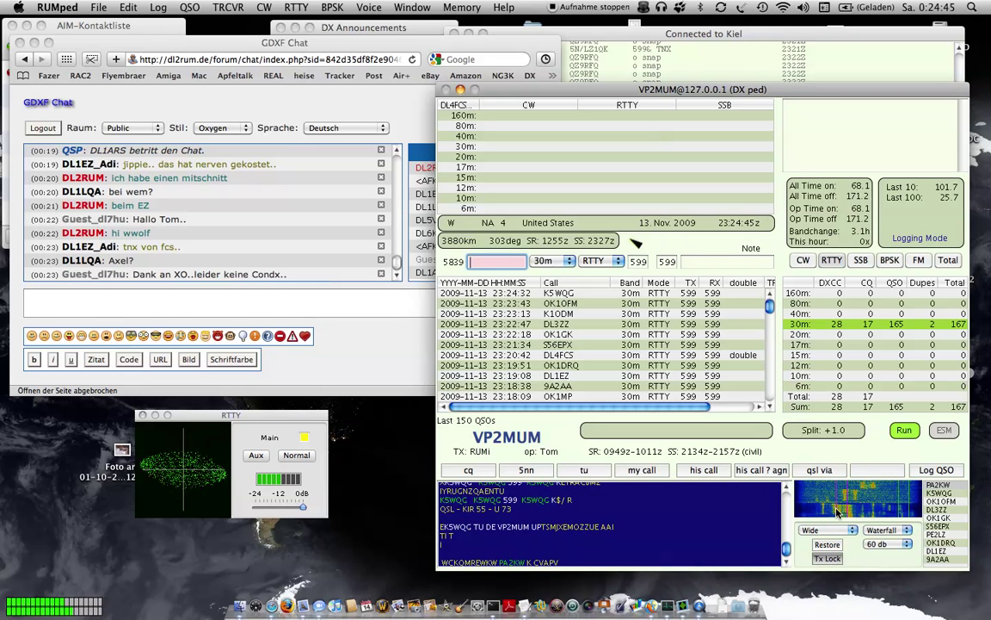
{"action": "left_click", "coordinate": [937, 484]}
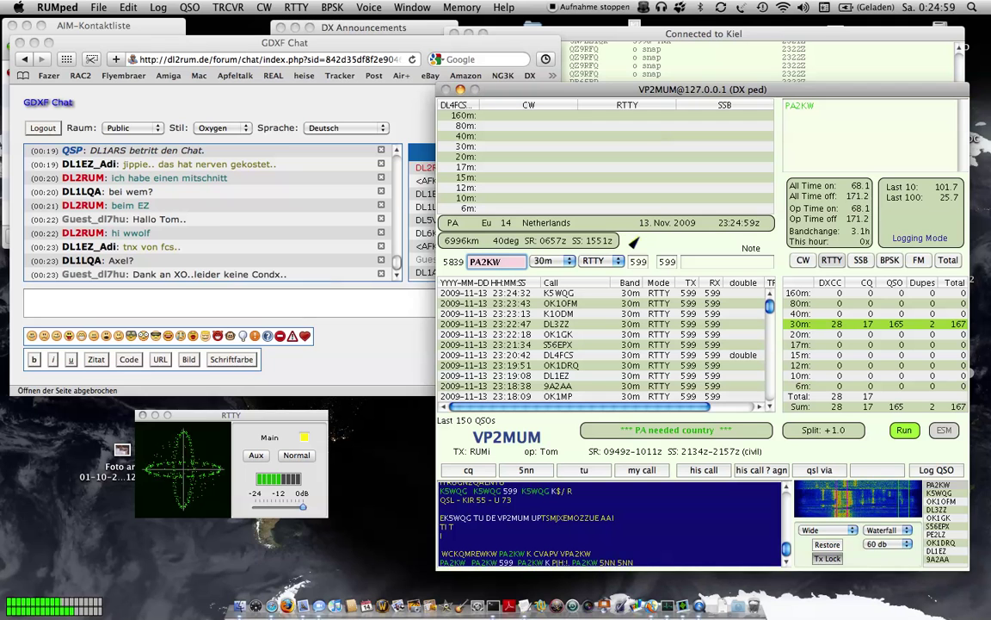
{"action": "key", "text": "Return"}
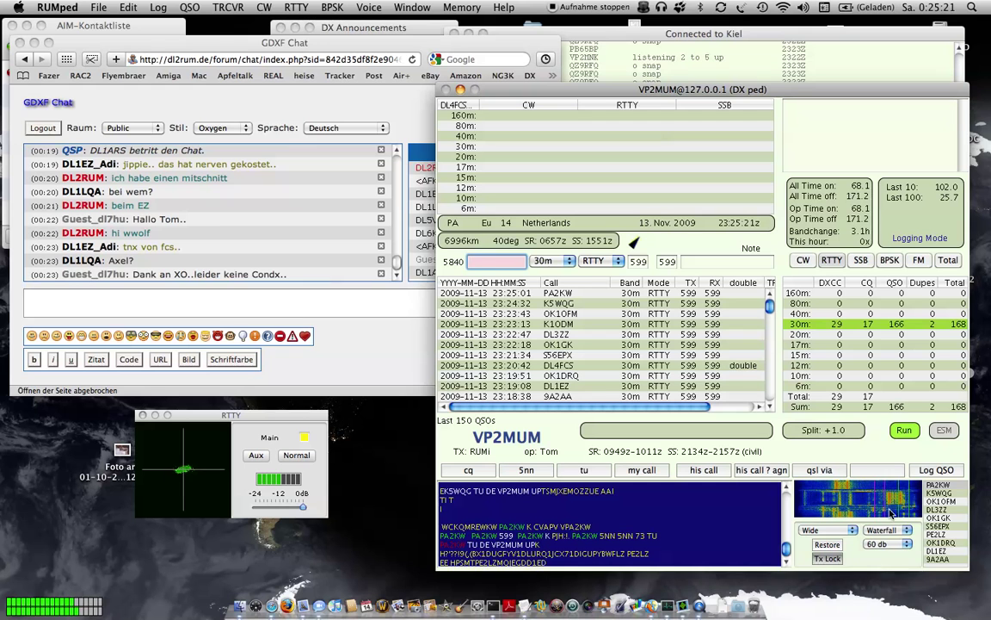
{"action": "left_click", "coordinate": [824, 507]}
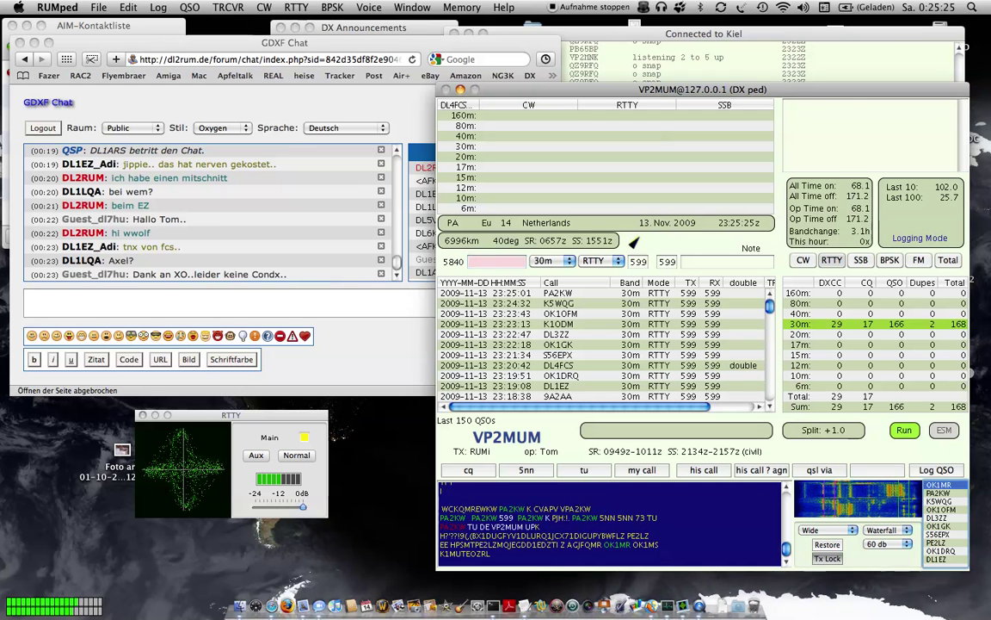
{"action": "left_click", "coordinate": [938, 484]}
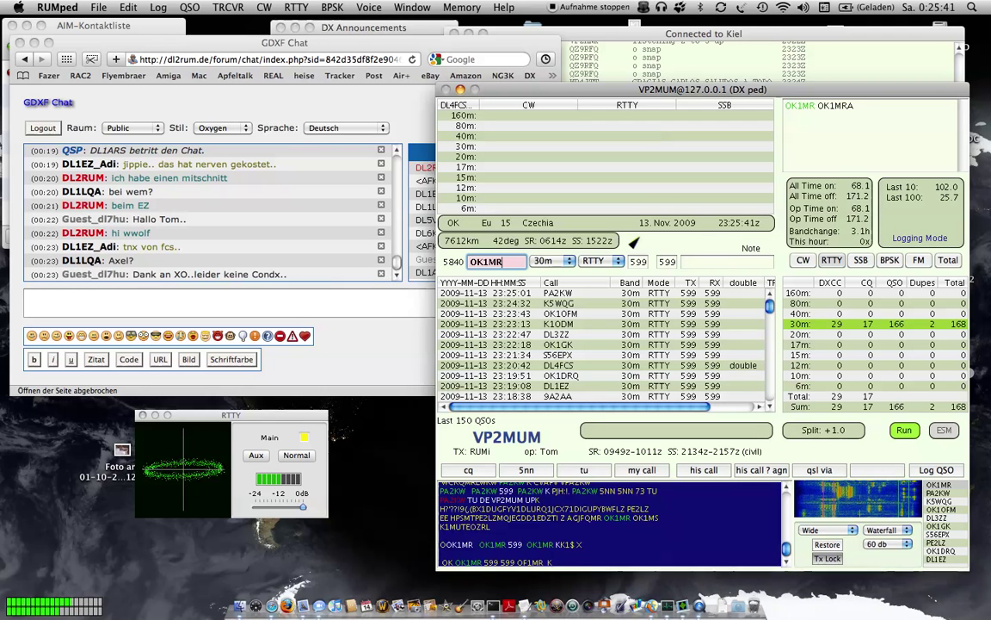
{"action": "key", "text": "Return"}
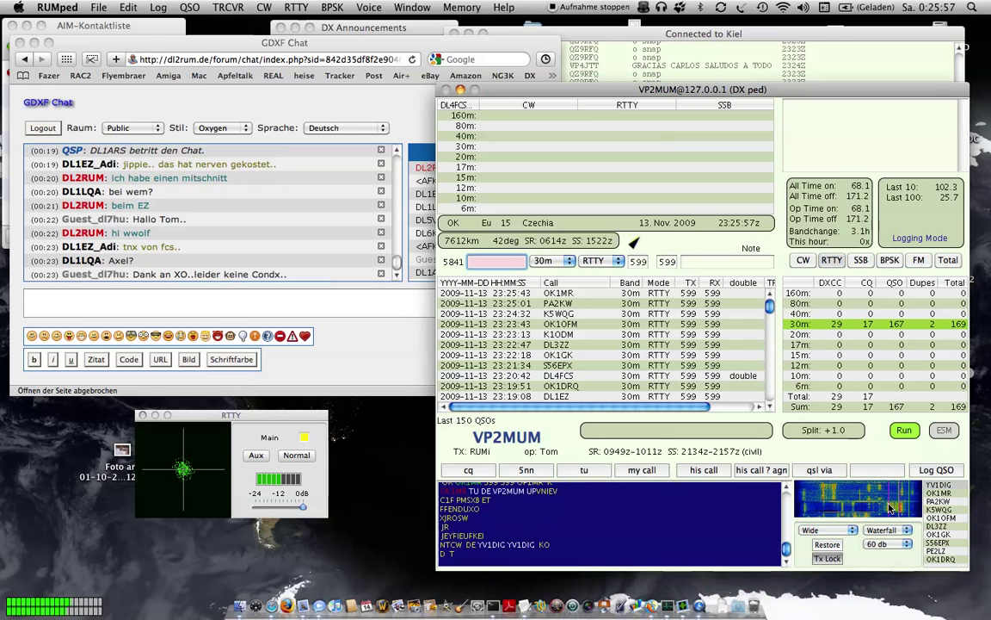
- Enter YV1DIG and F2YT as the following calls and log both 30m RTTY contacts
{"action": "type", "text": "YV1DIG"}
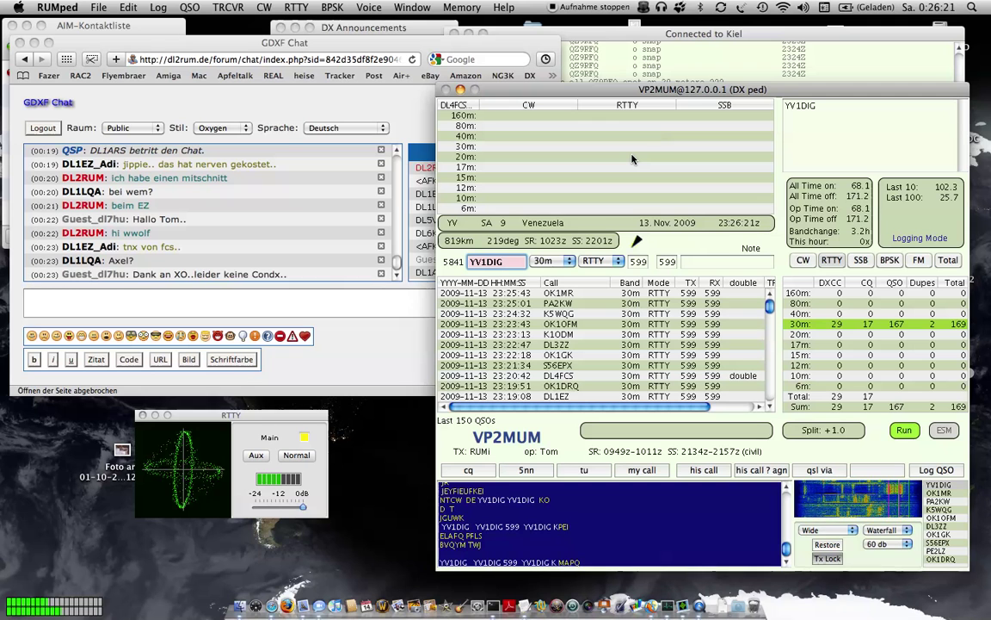
{"action": "key", "text": "Right"}
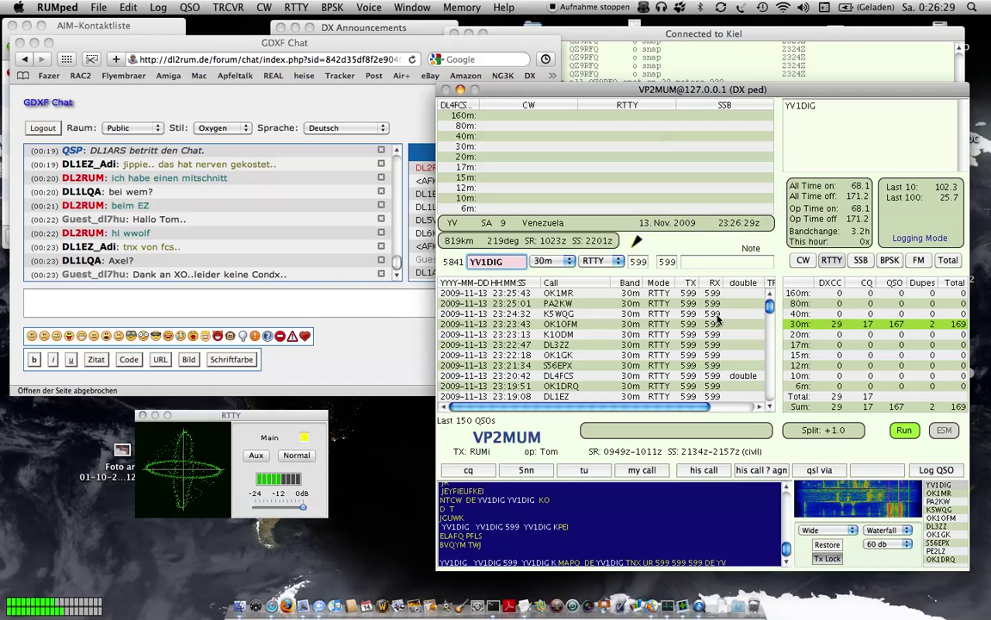
{"action": "key", "text": "Return"}
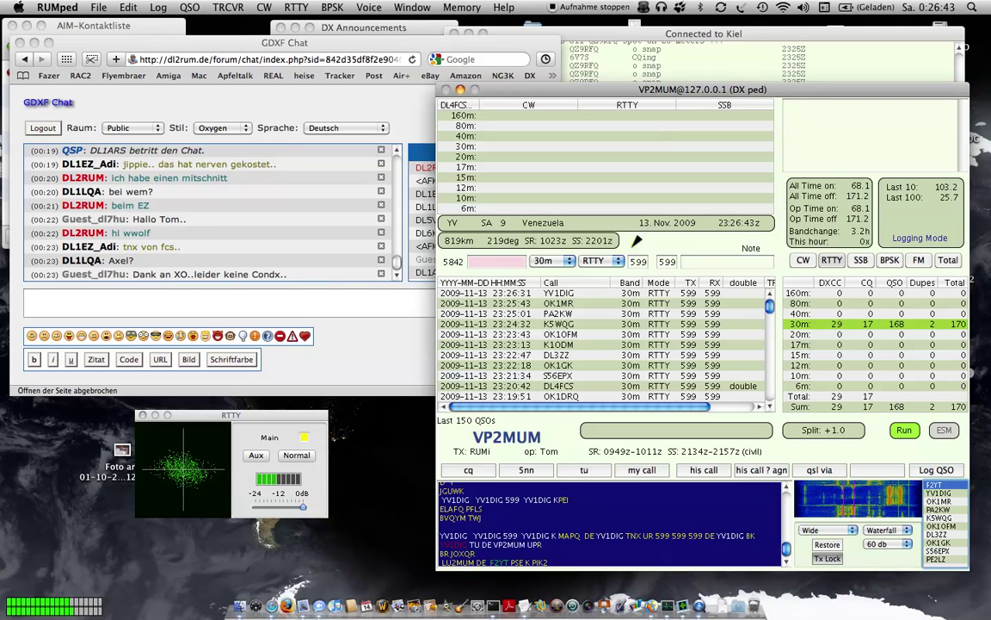
{"action": "type", "text": "F2YT"}
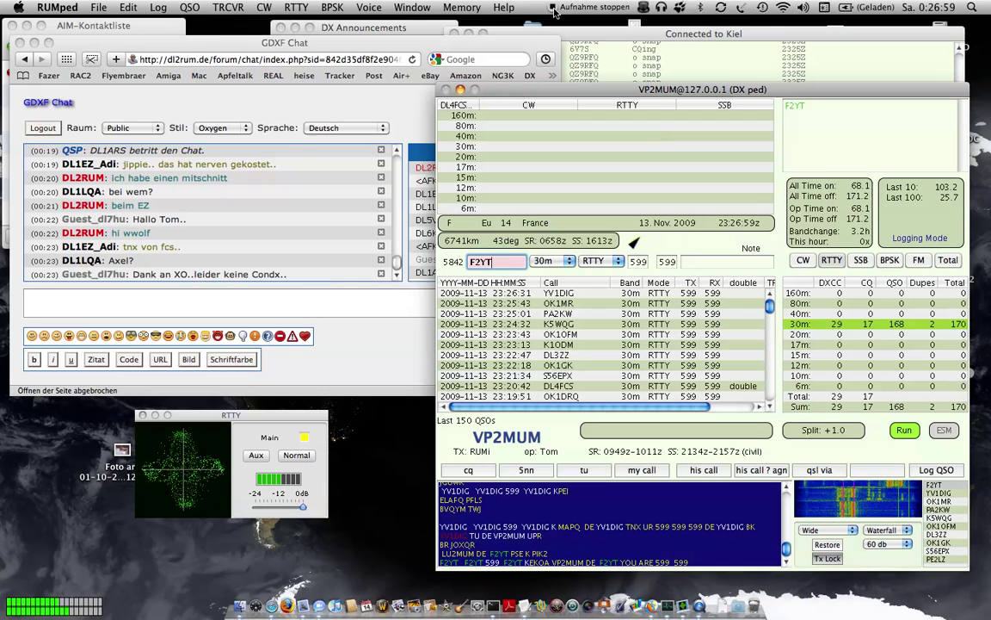
{"action": "key", "text": "Return"}
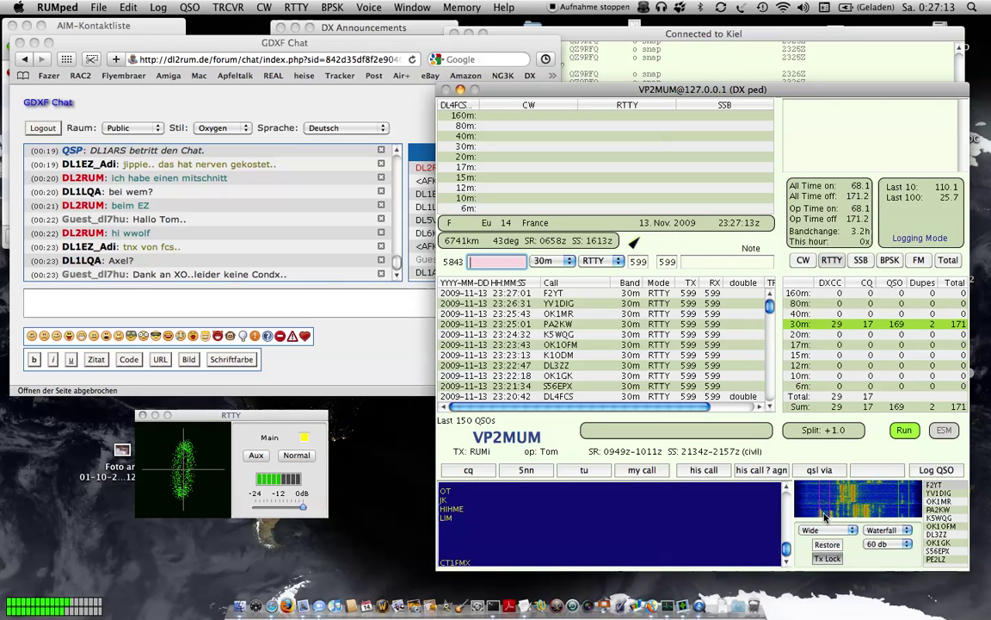
- Enter CT1FMX as the call for the next 30m RTTY contact
{"action": "type", "text": "CT"}
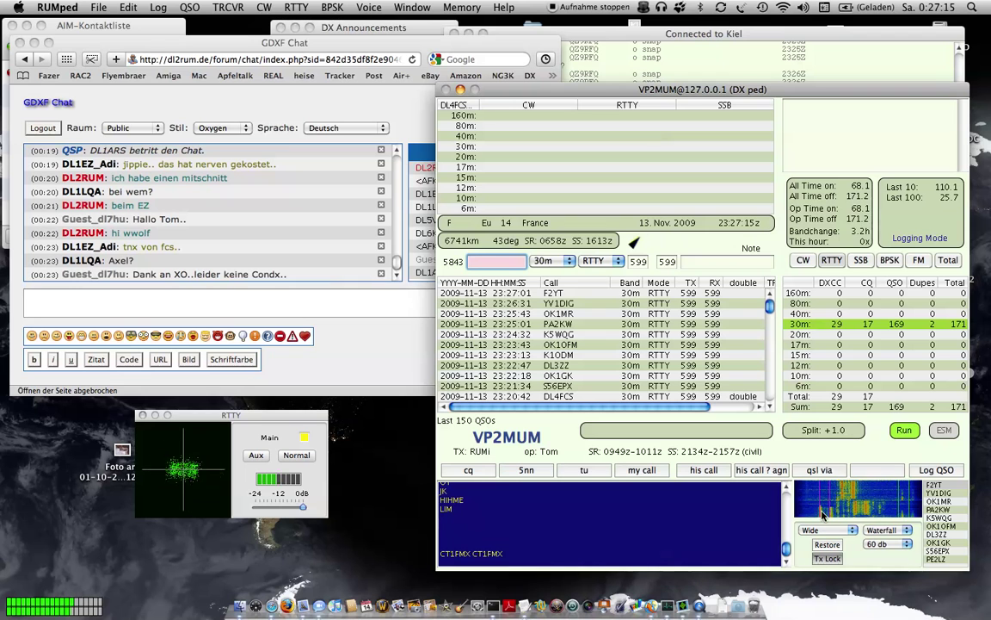
{"action": "type", "text": "1FMX"}
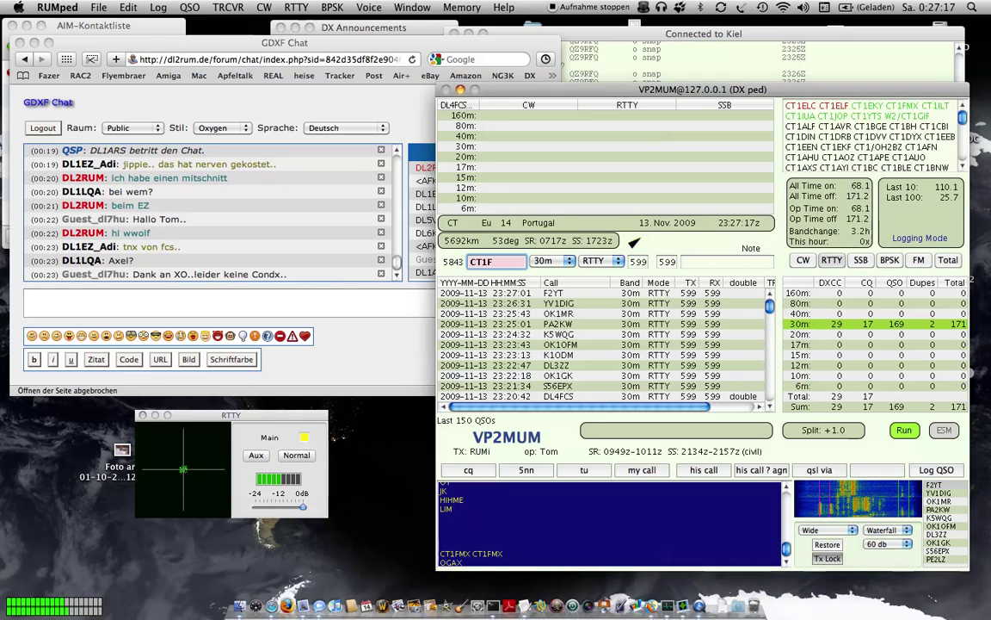